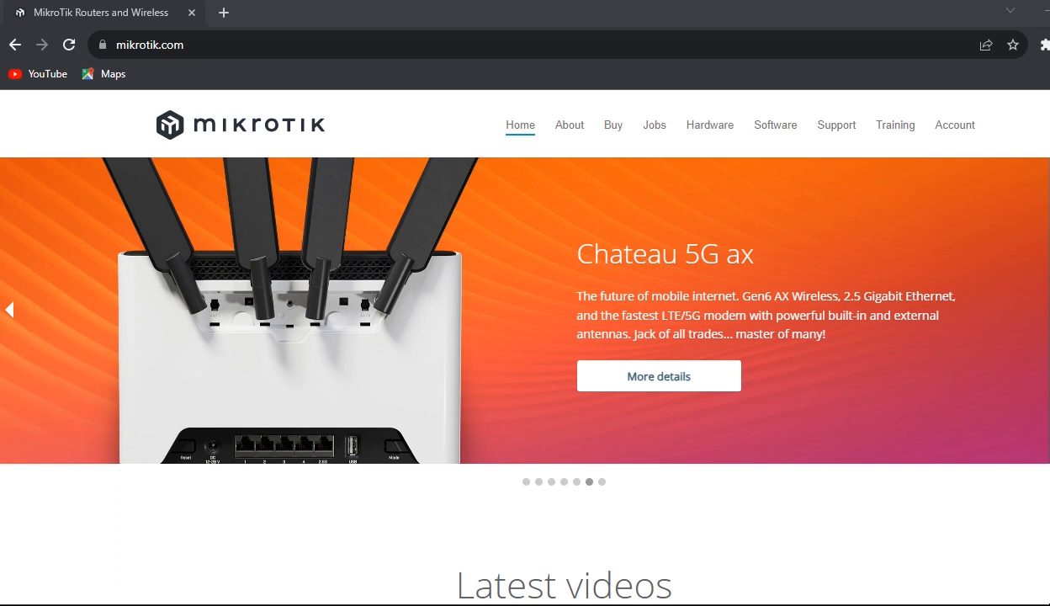
Go to the MikroTik Software downloads page and check the WinBox download versions.
left_click(774, 128)
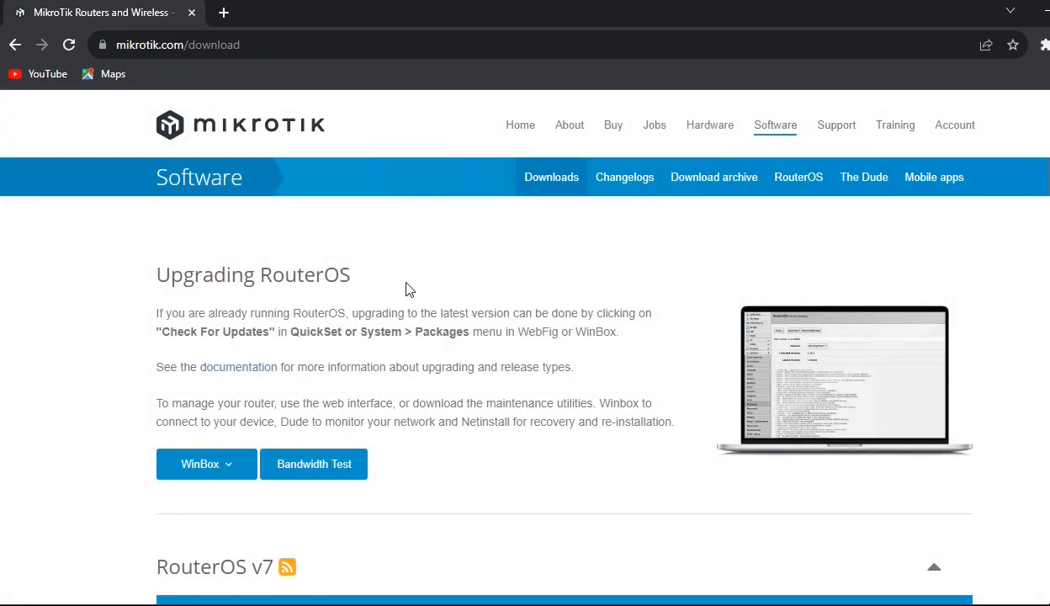
left_click(227, 475)
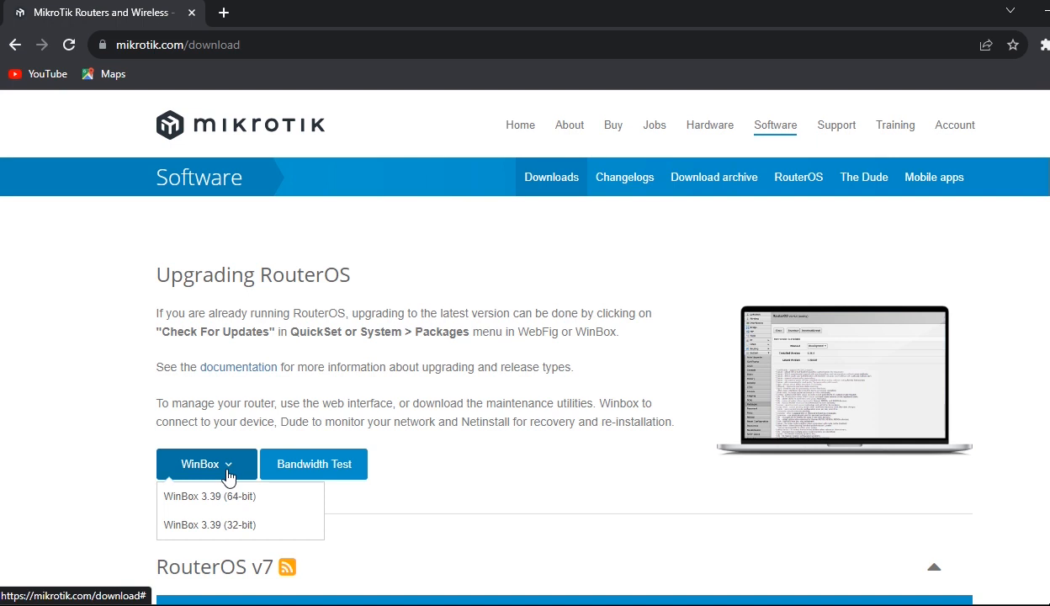
left_click(38, 425)
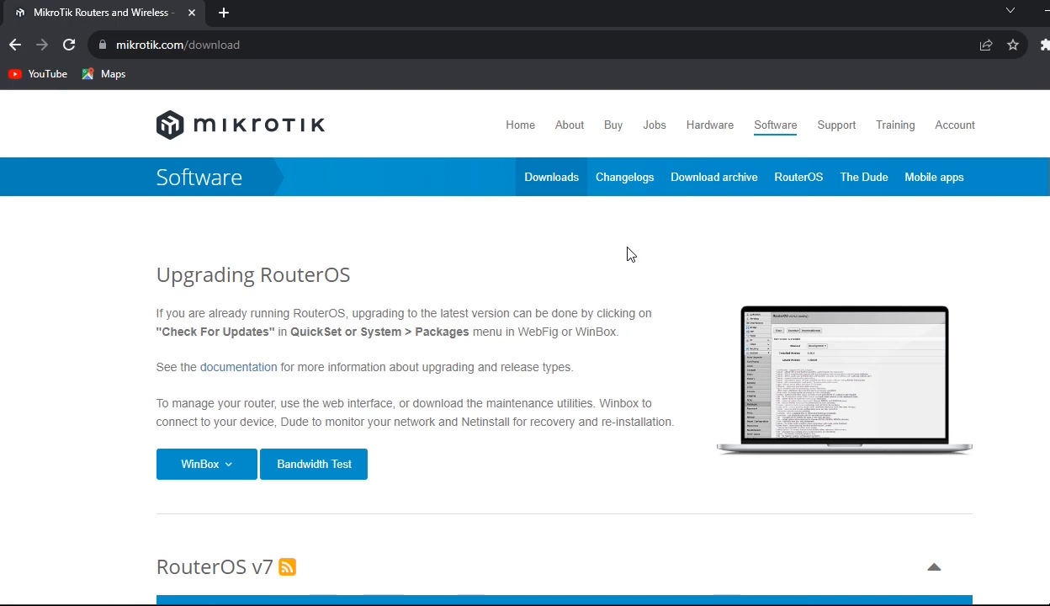
Launch the WinBox loader from the taskbar to list the 192.168.88.1 neighbor router.
left_click(495, 605)
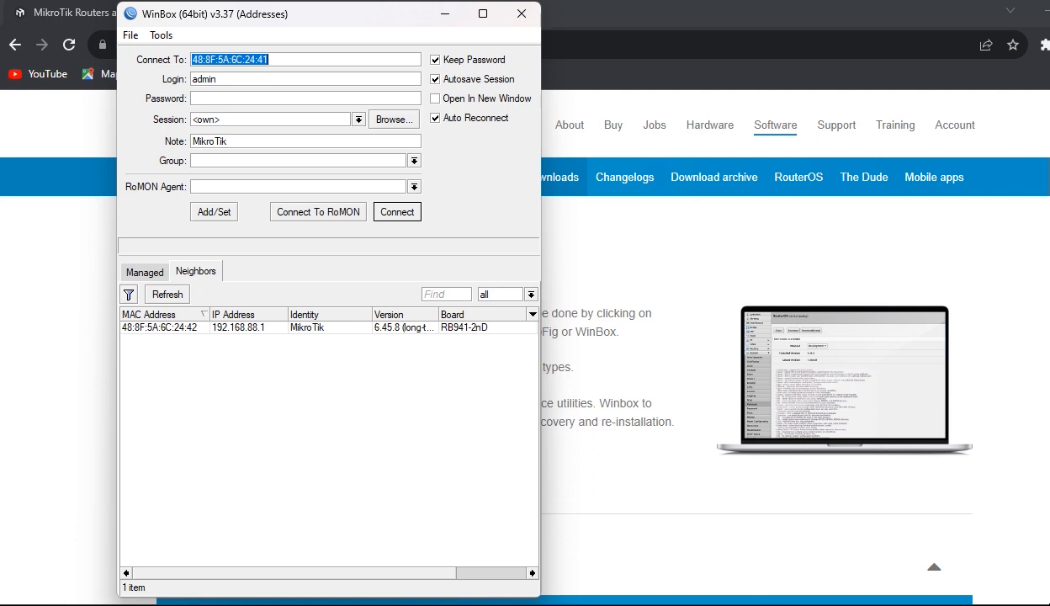
Log in as admin to the discovered RB941-2nD router using its MAC address.
left_click(164, 328)
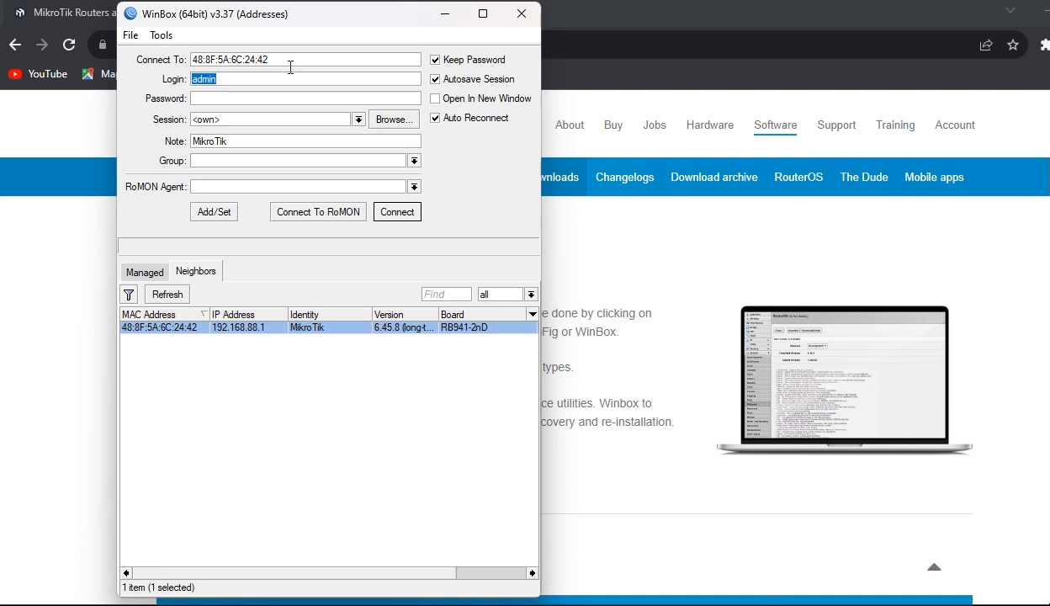
left_click(396, 213)
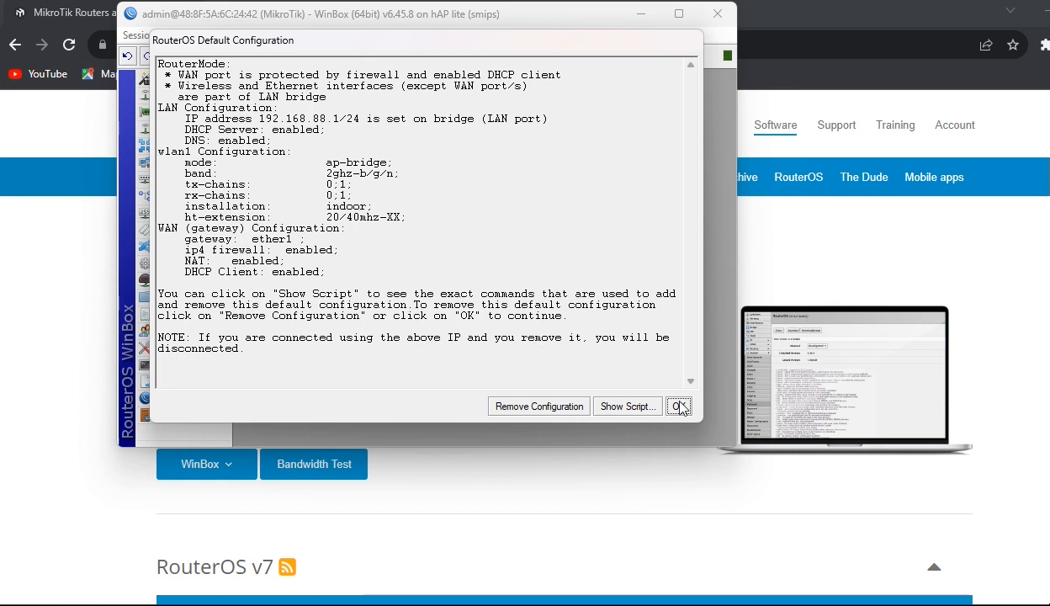
Dismiss the Default Configuration notice, maximize the session, and reconnect to the neighbor router as admin.
left_click(534, 409)
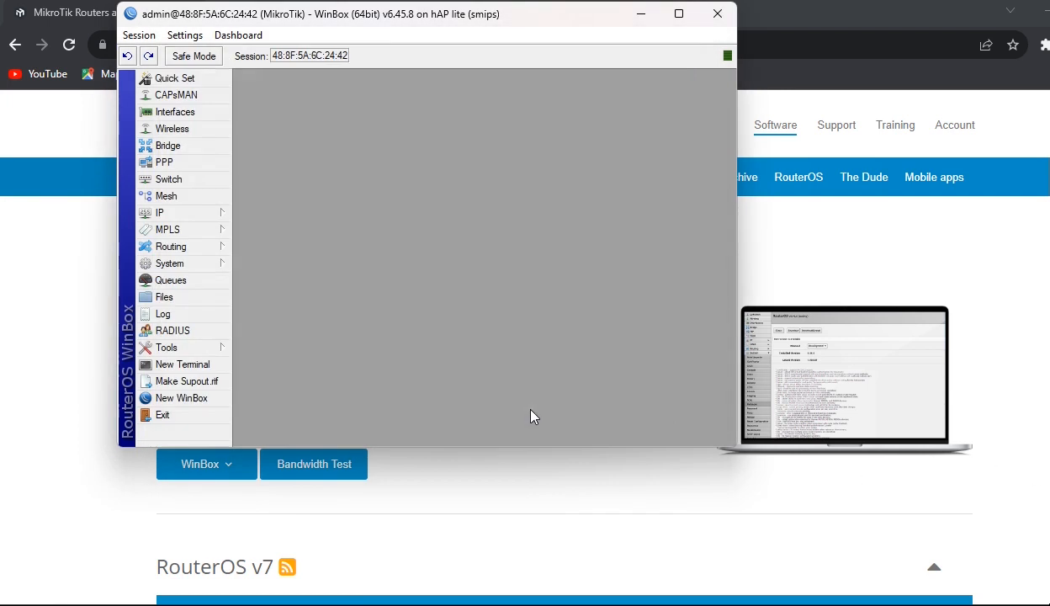
left_click(677, 16)
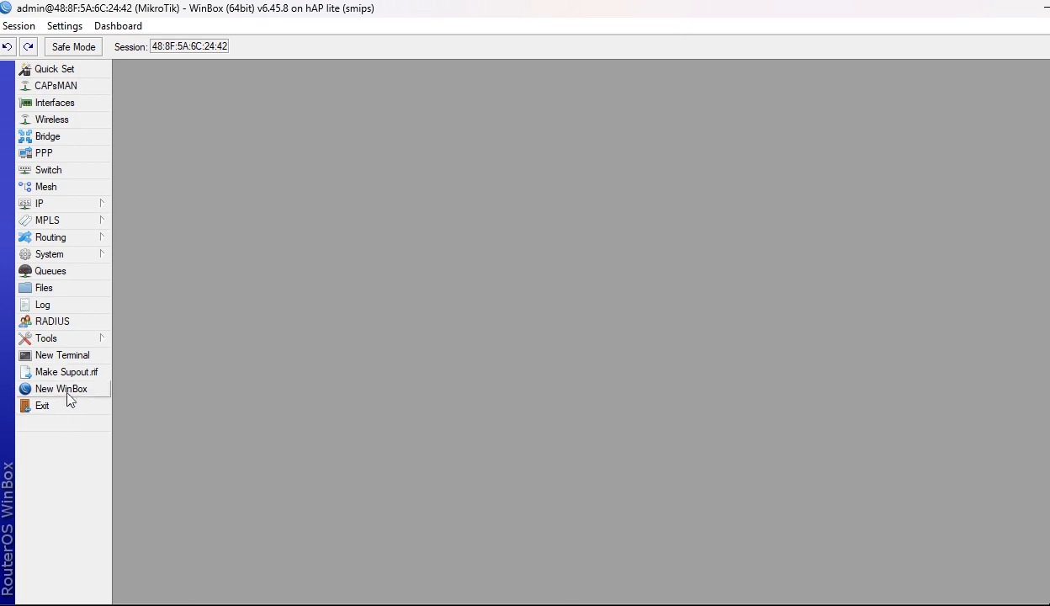
left_click(72, 396)
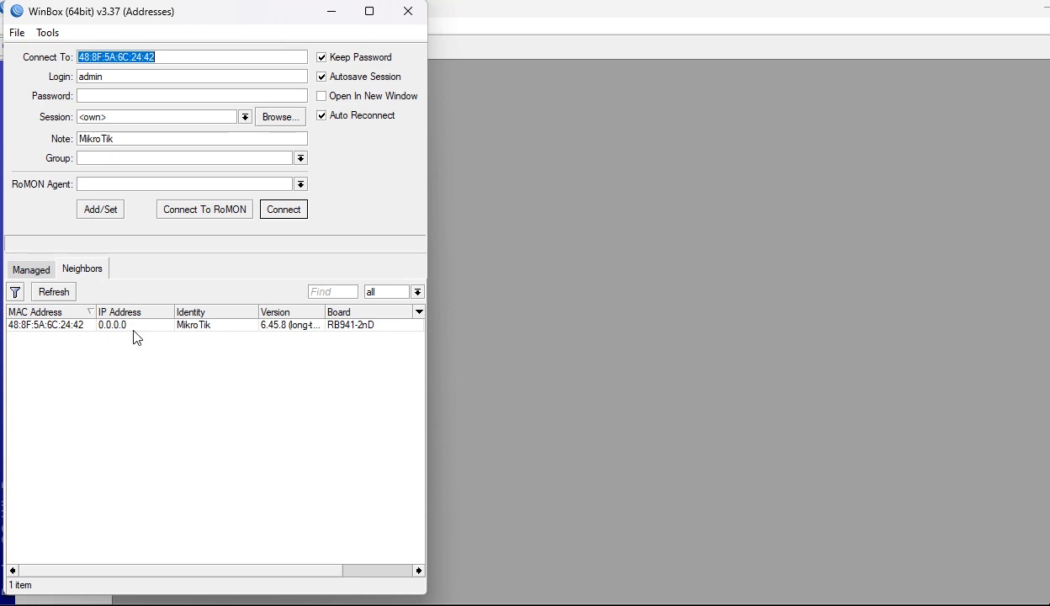
left_click(49, 331)
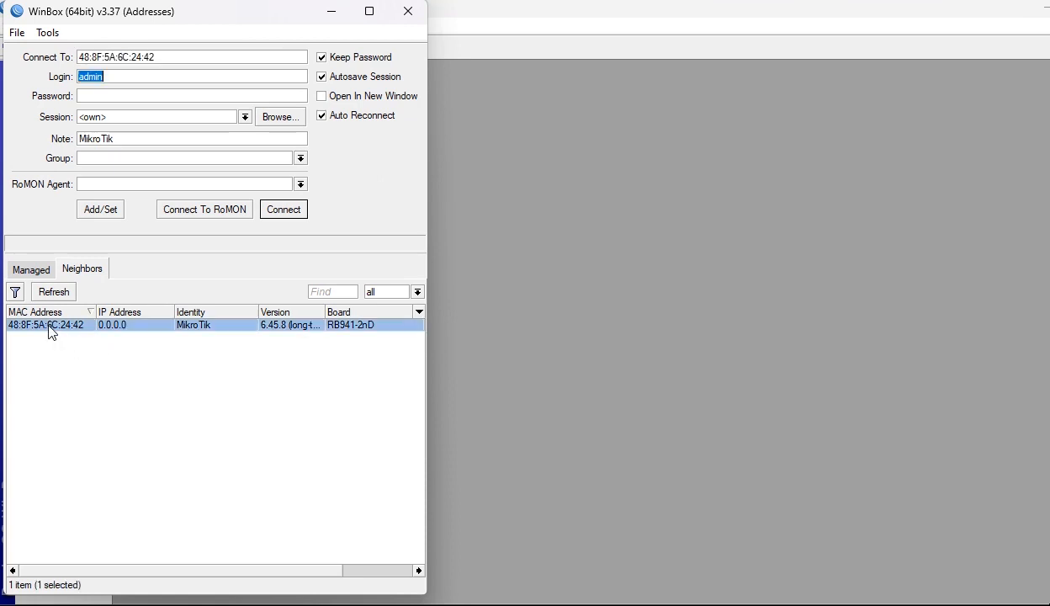
left_click(278, 216)
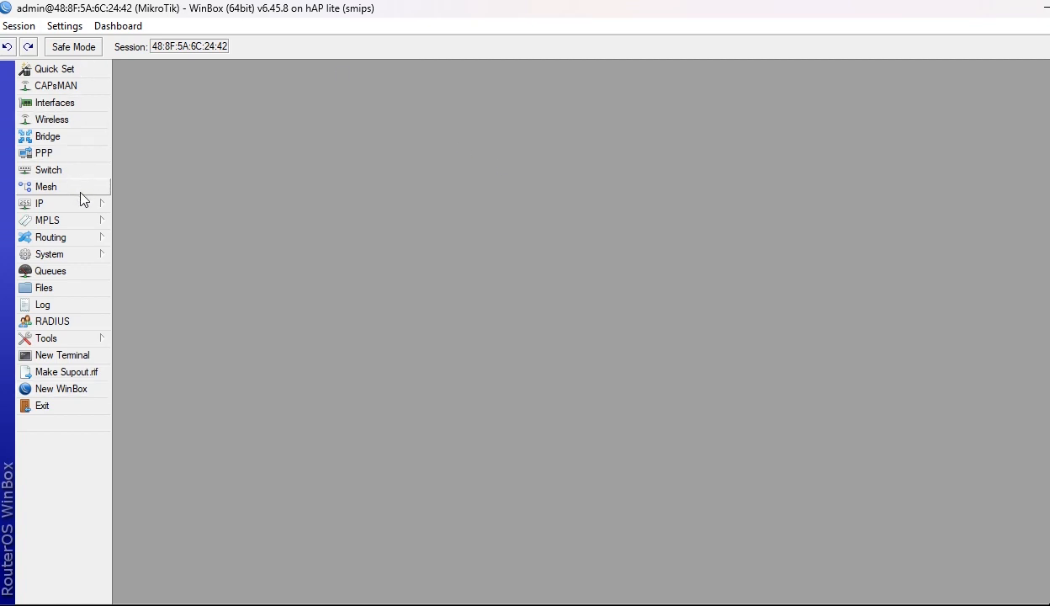
left_click(94, 257)
Create user 'nigeria' in the read group with a confirmed password in System > Users.
left_click(83, 257)
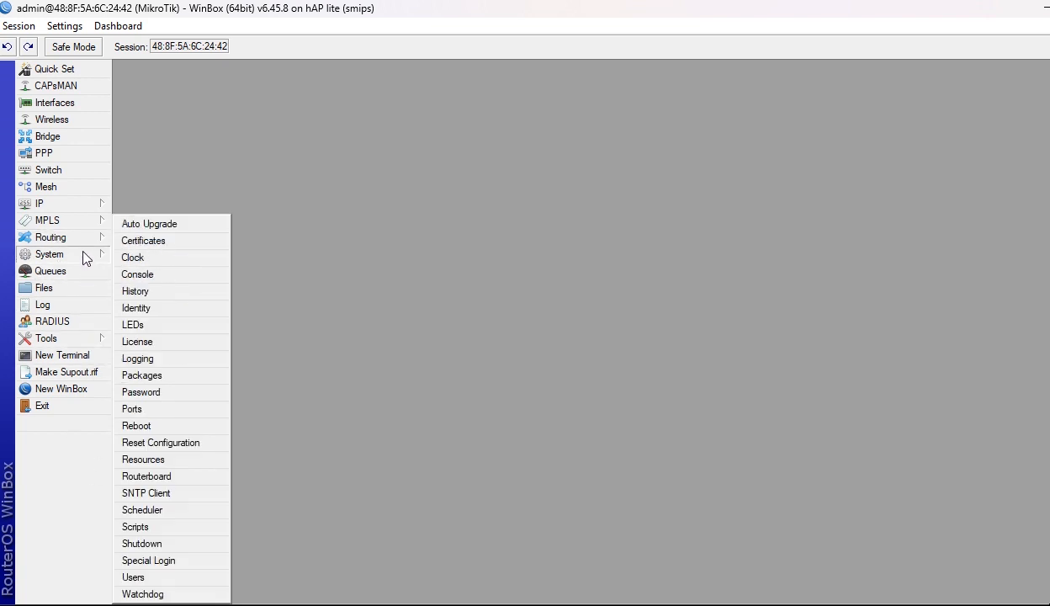
left_click(158, 577)
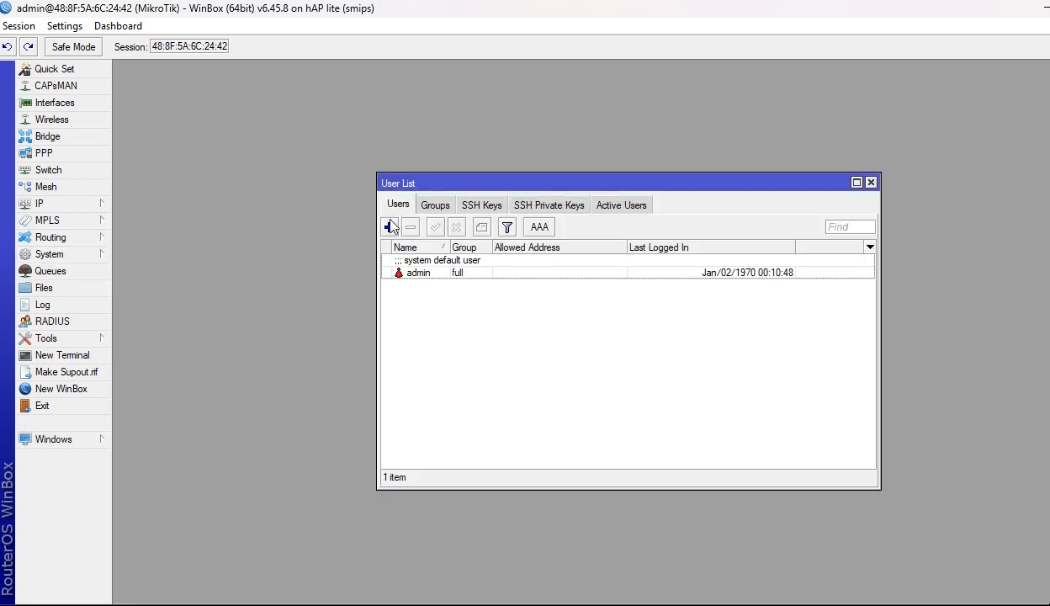
left_click(389, 227)
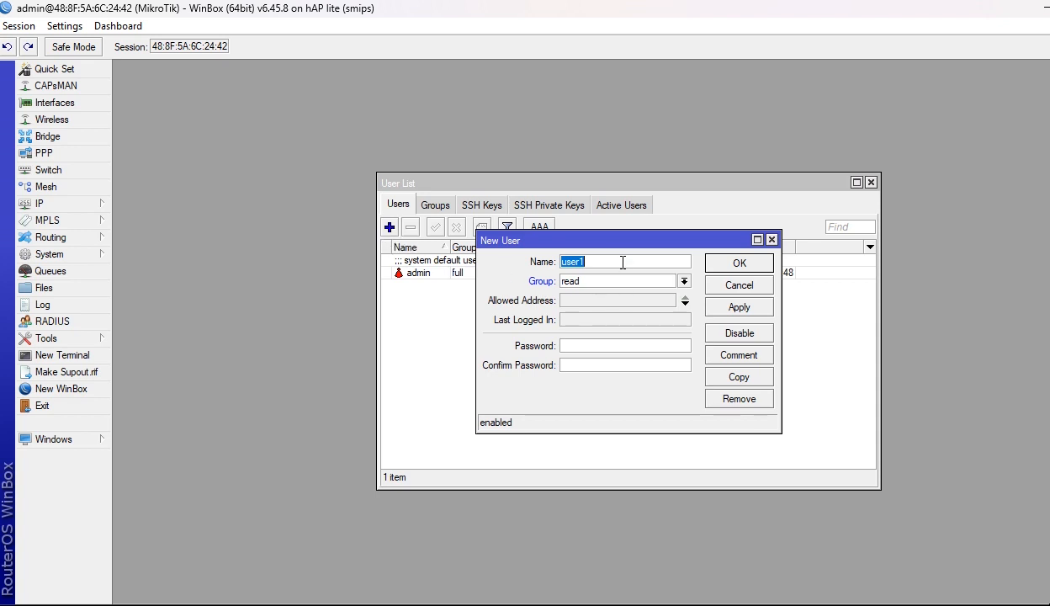
type("nigeria")
left_click(606, 282)
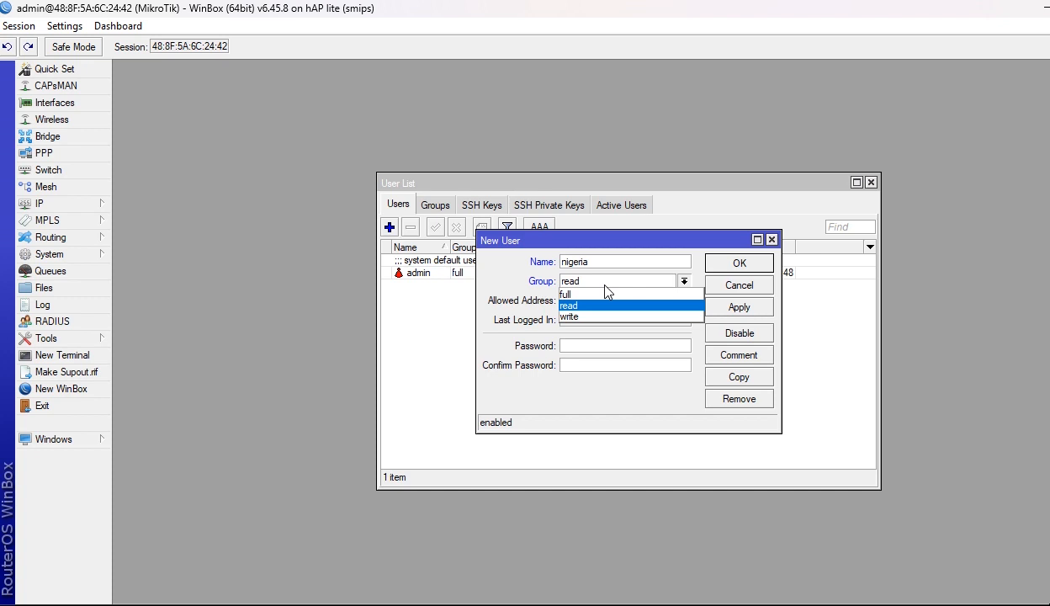
left_click(577, 279)
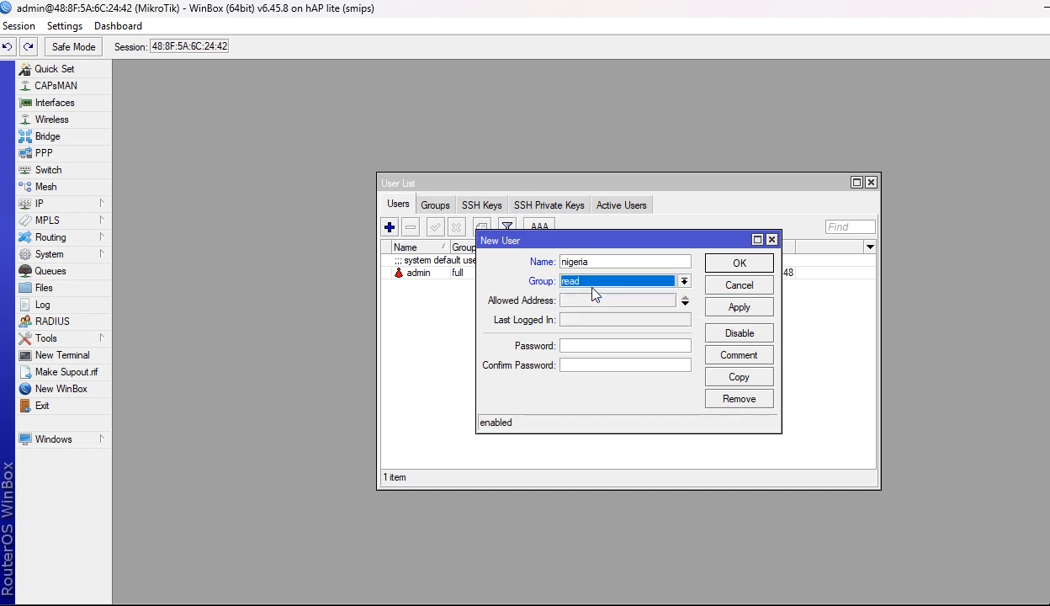
left_click(585, 347)
type("*****")
key("Tab")
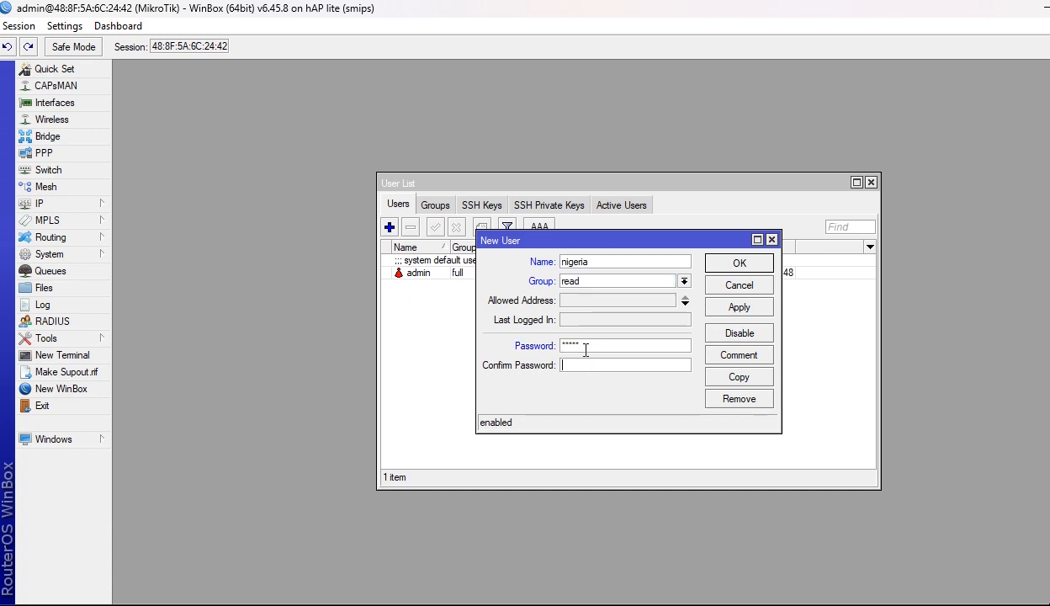
type("*****")
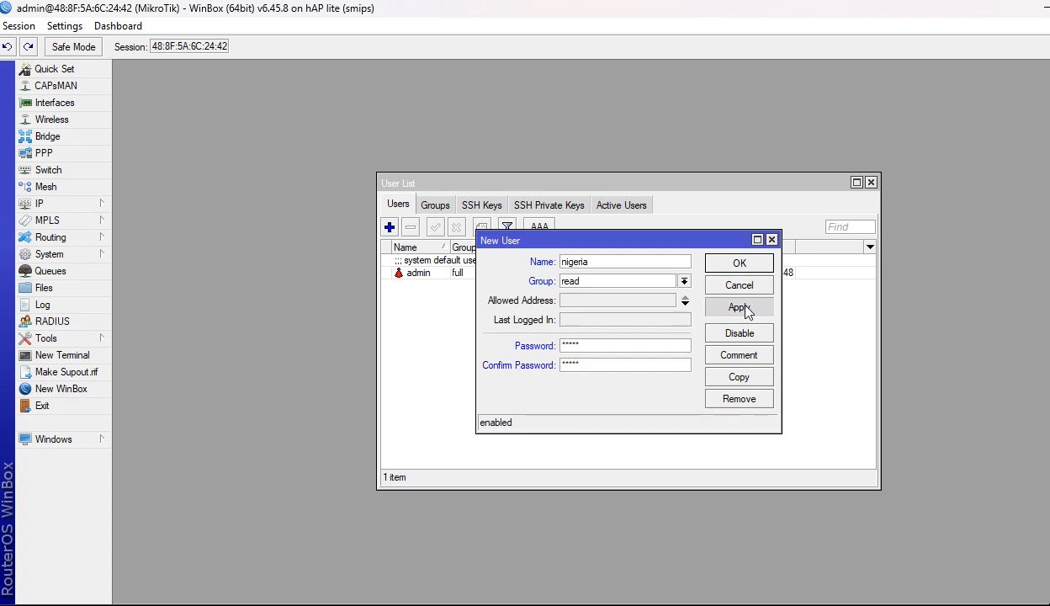
left_click(738, 308)
left_click(731, 263)
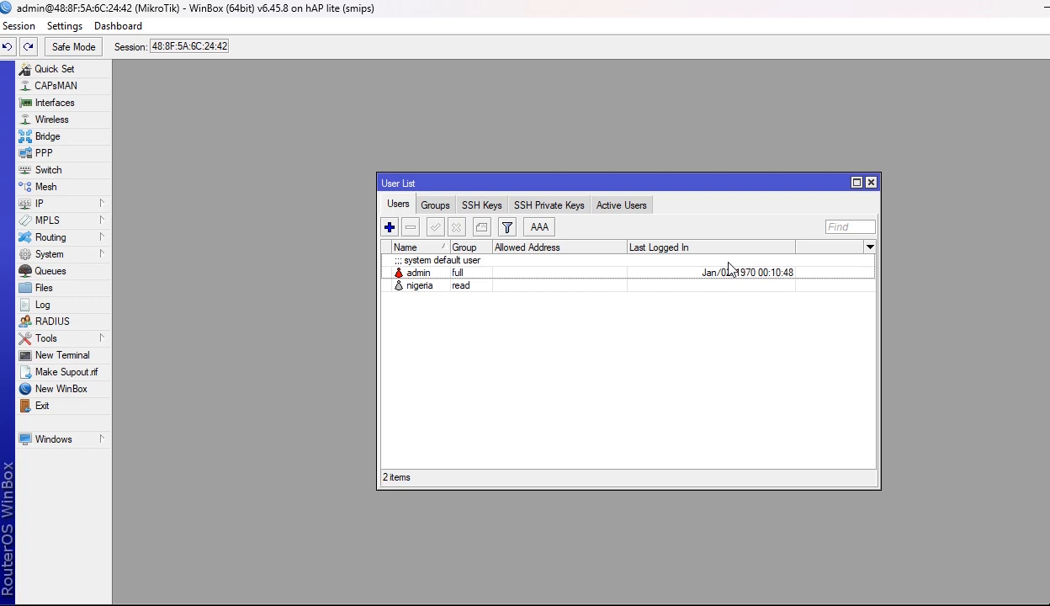
Change the nigeria user's group to full.
double_click(462, 287)
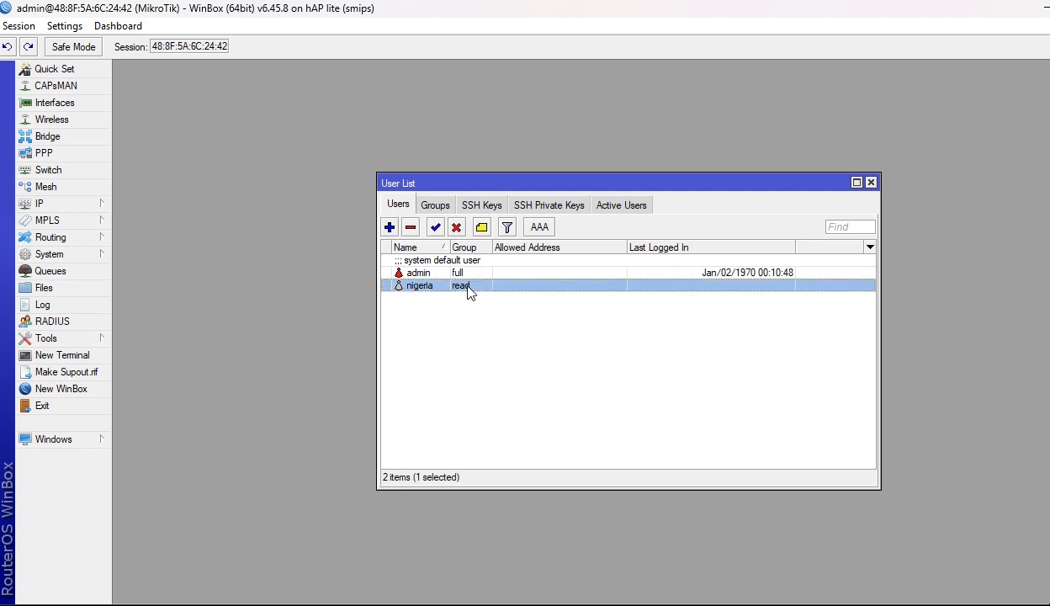
left_click(589, 281)
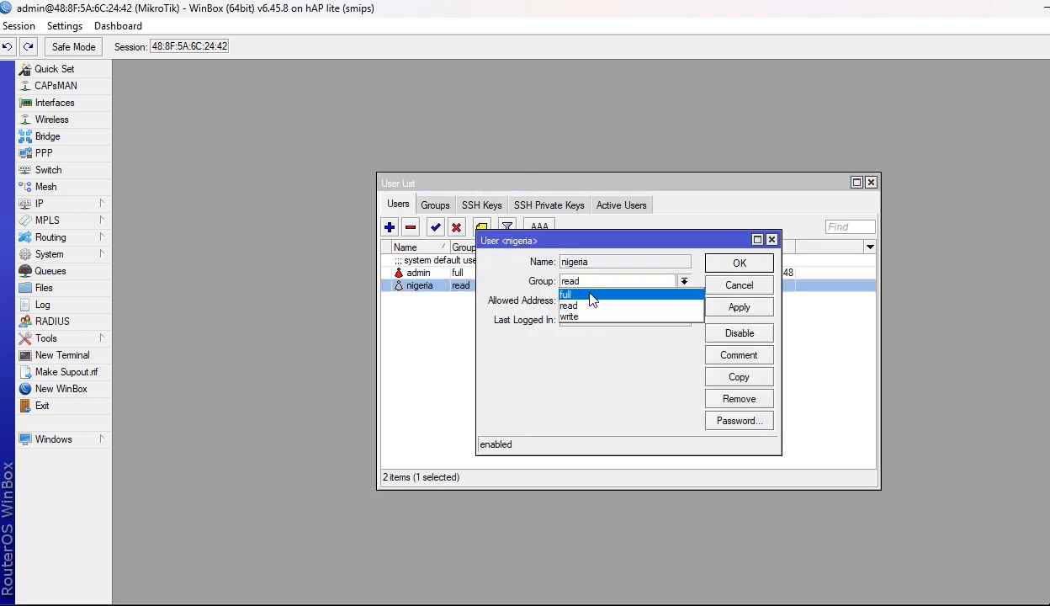
left_click(594, 295)
left_click(736, 308)
left_click(736, 264)
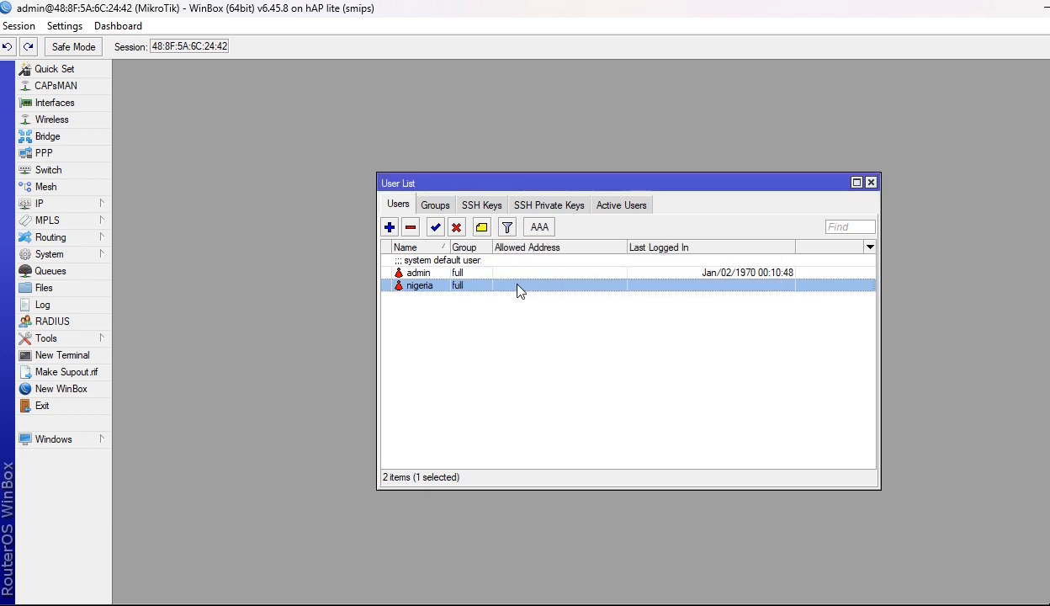
Disable the default admin user account.
left_click(417, 265)
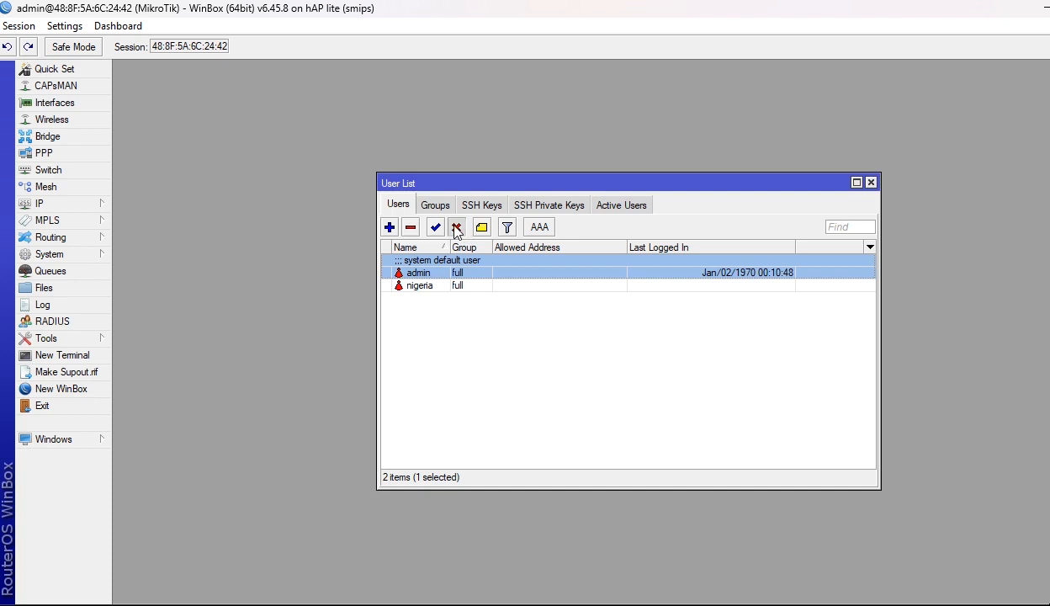
left_click(455, 228)
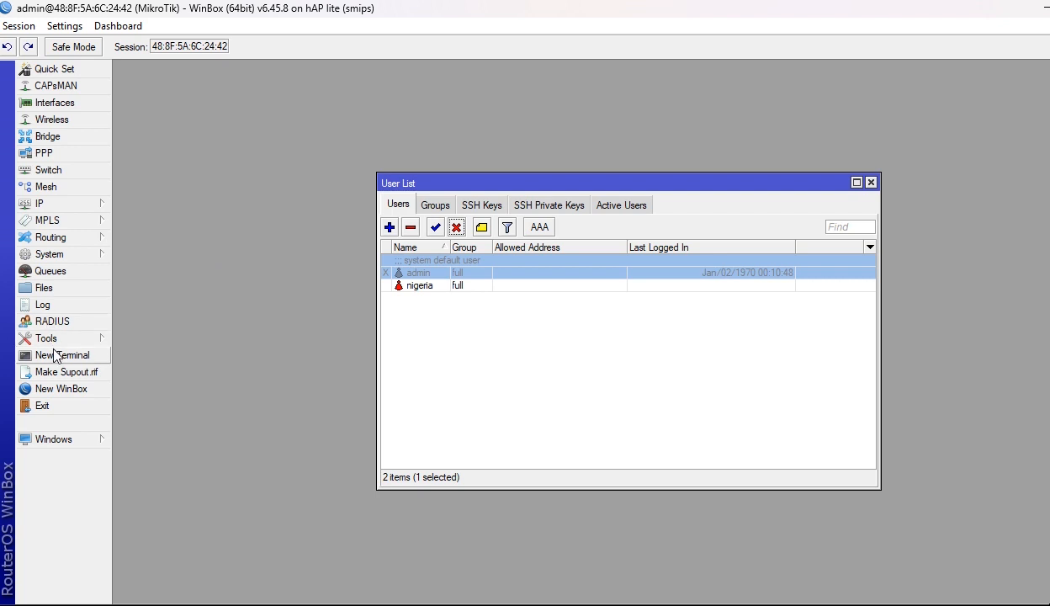
left_click(47, 252)
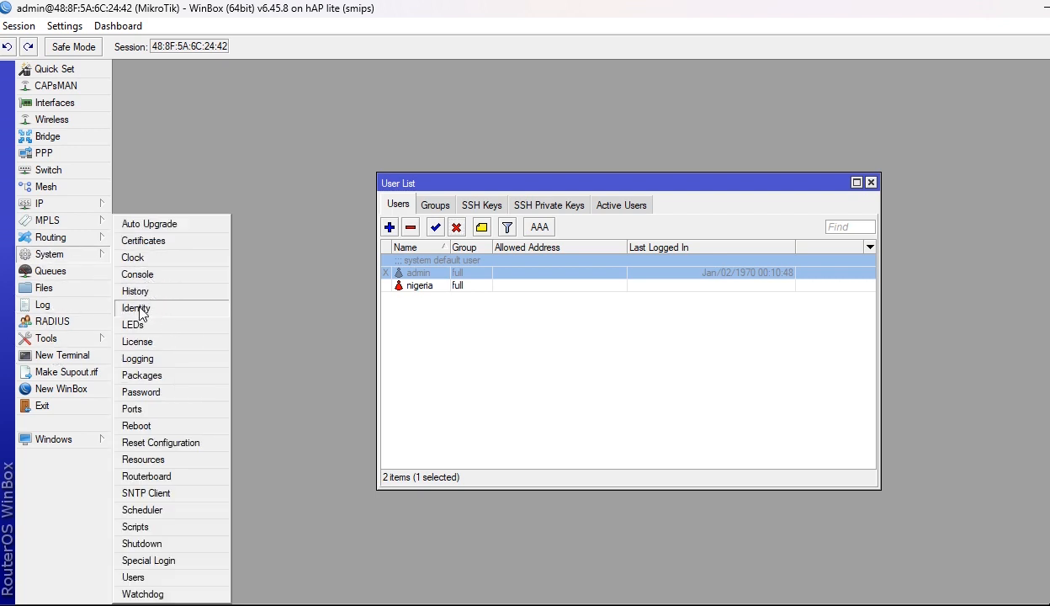
Set the router clock to Jan/02/2023 with time zone Africa/Lagos.
left_click(150, 258)
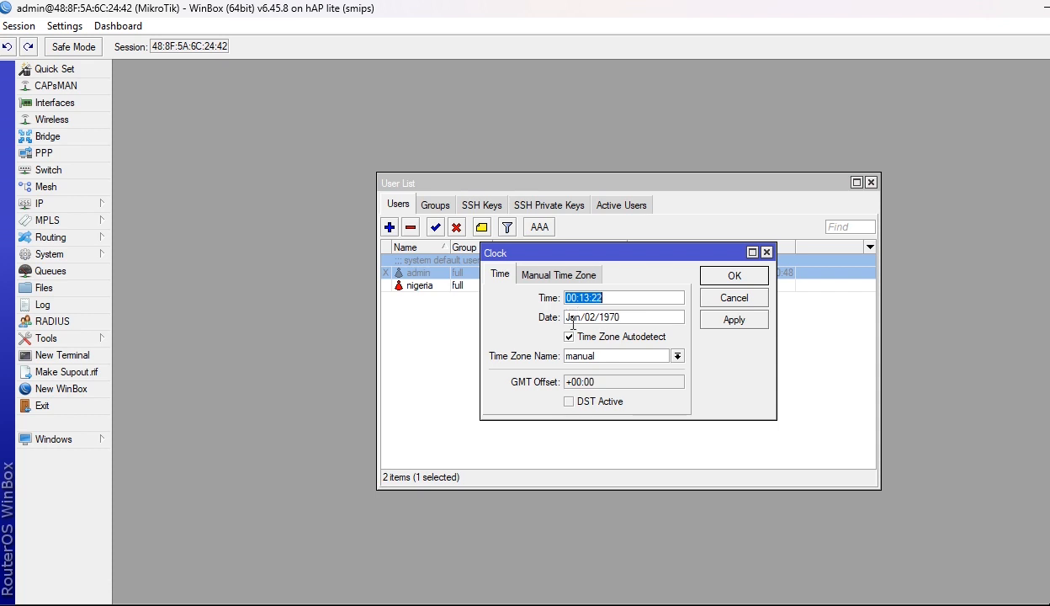
left_click(626, 320)
key("BackSpace")
key("BackSpace")
key("BackSpace")
key("BackSpace")
type("2023")
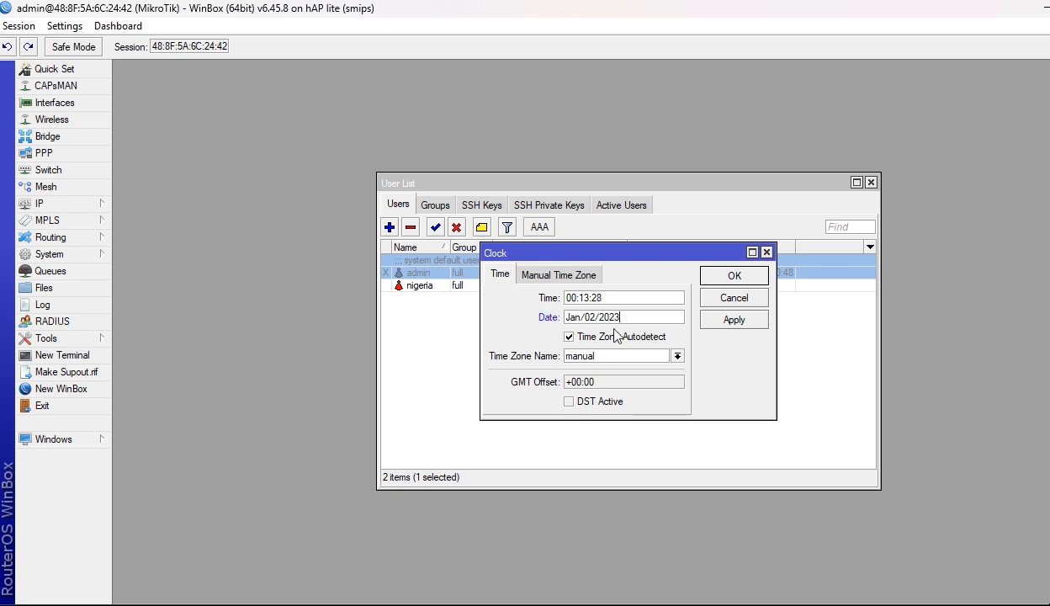
left_click(678, 356)
scroll(613, 458, "down", 3)
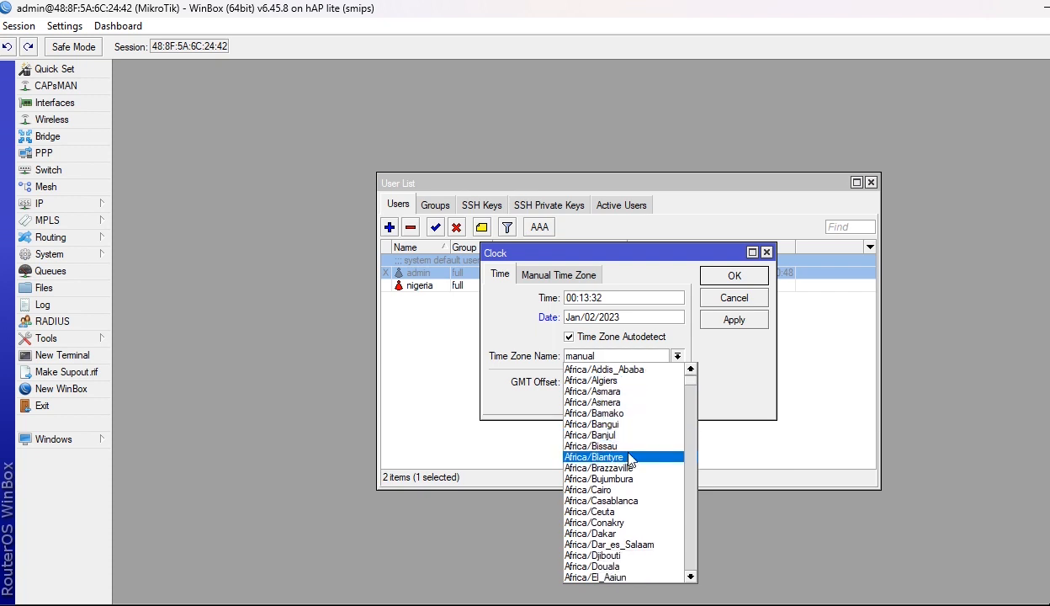
scroll(626, 463, "down", 4)
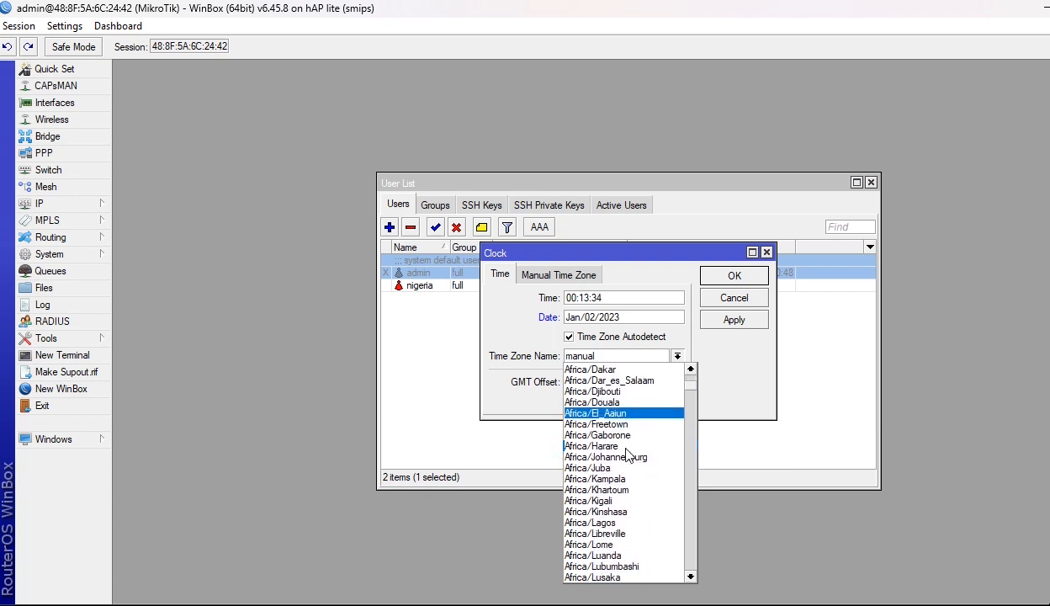
left_click(596, 501)
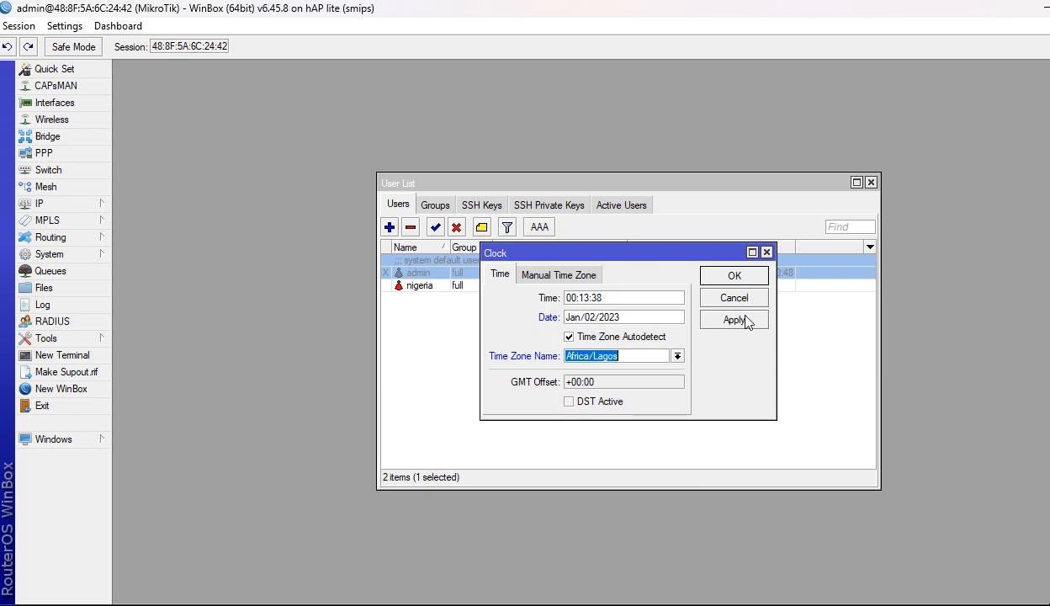
left_click(733, 320)
left_click(737, 278)
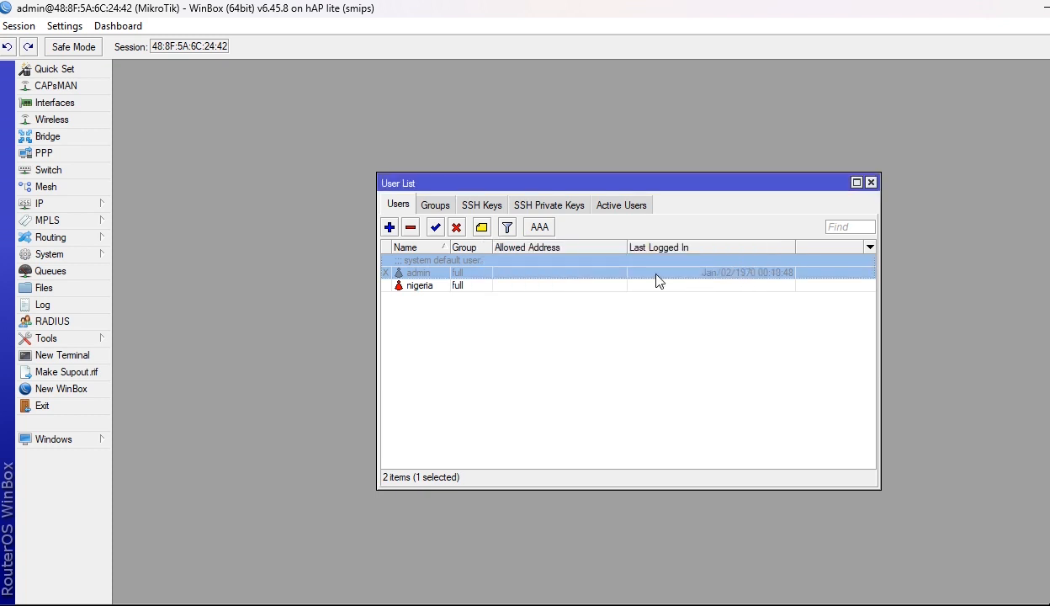
Open the router log and the IP Service List.
left_click(71, 306)
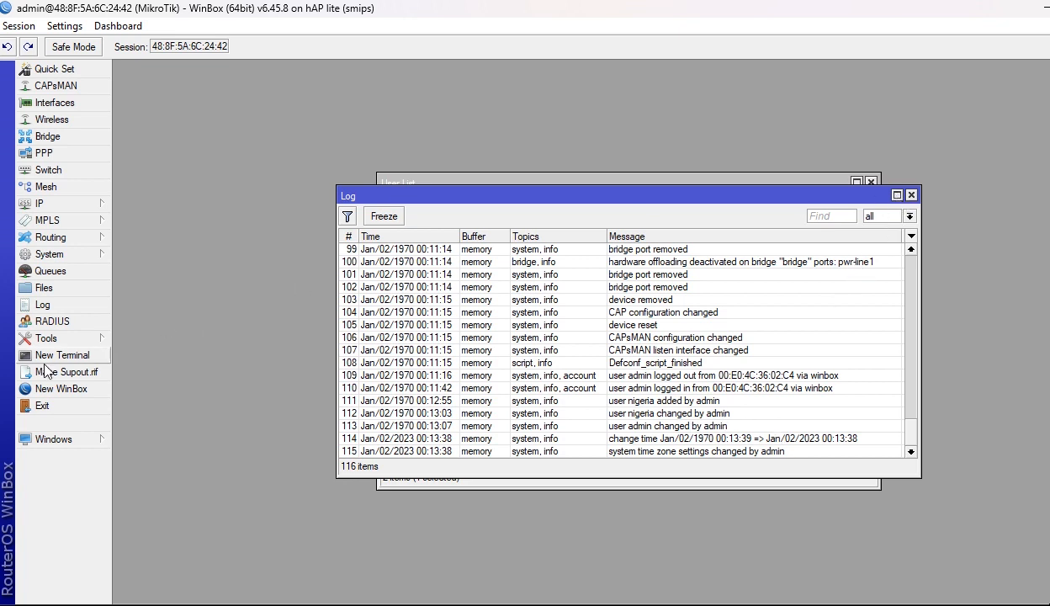
left_click(88, 202)
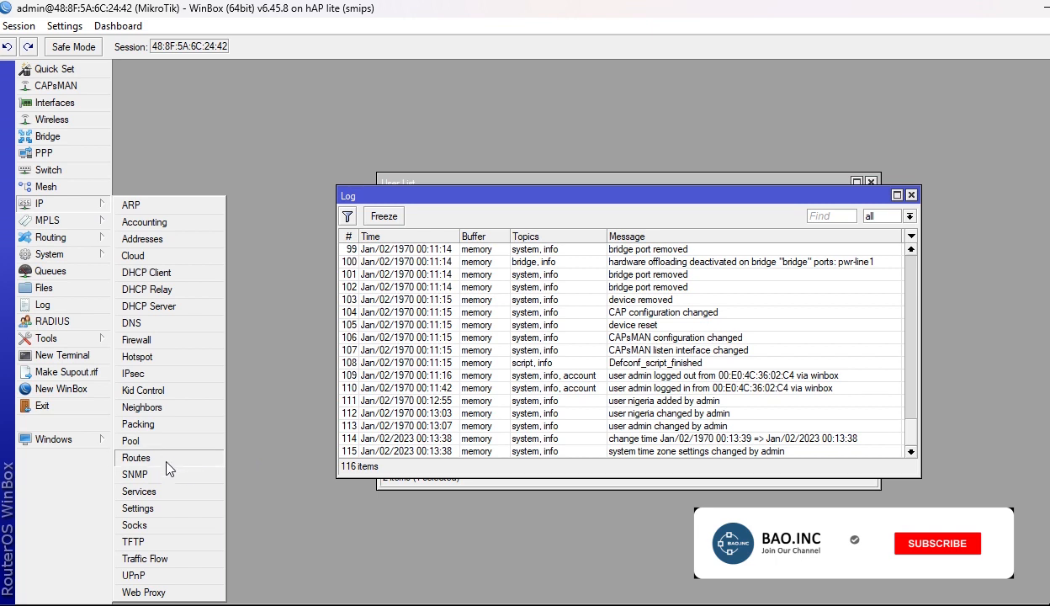
left_click(157, 491)
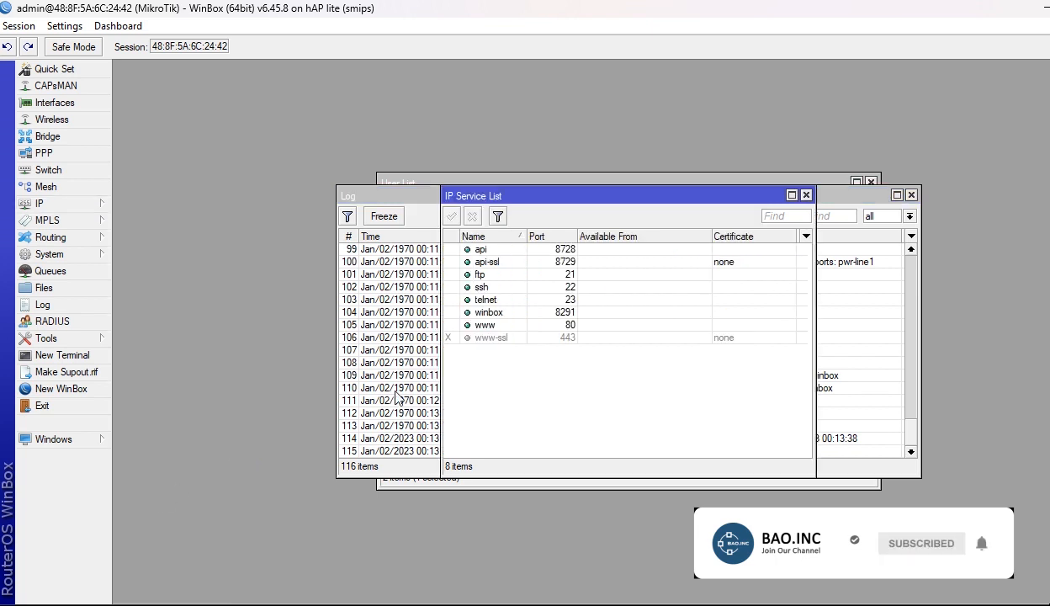
Disable the api, api-ssl, ftp, ssh, telnet and www services, leaving winbox enabled.
left_click(485, 253)
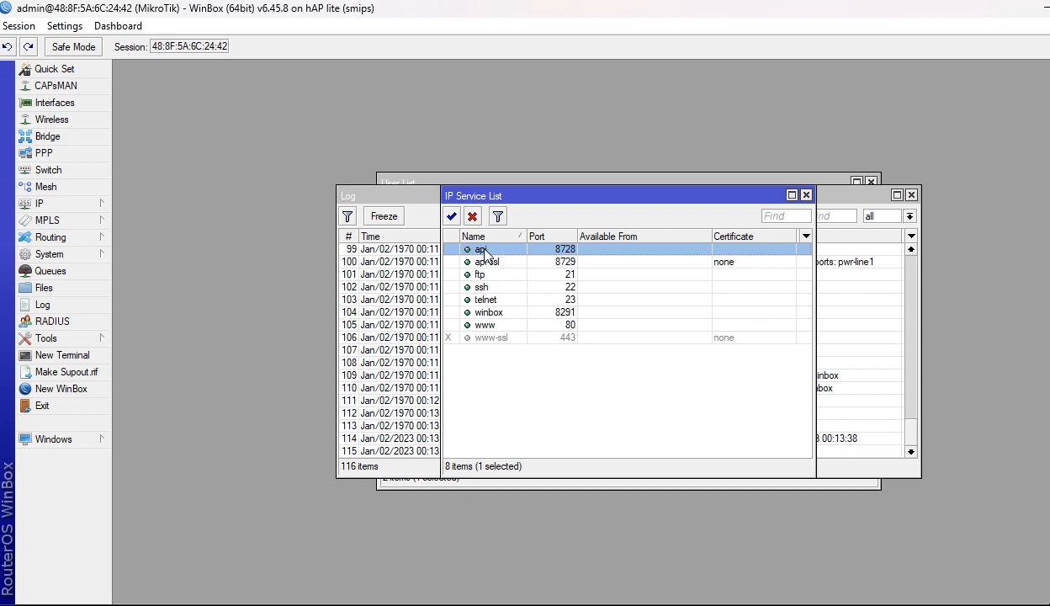
left_click(473, 216)
left_click(486, 264)
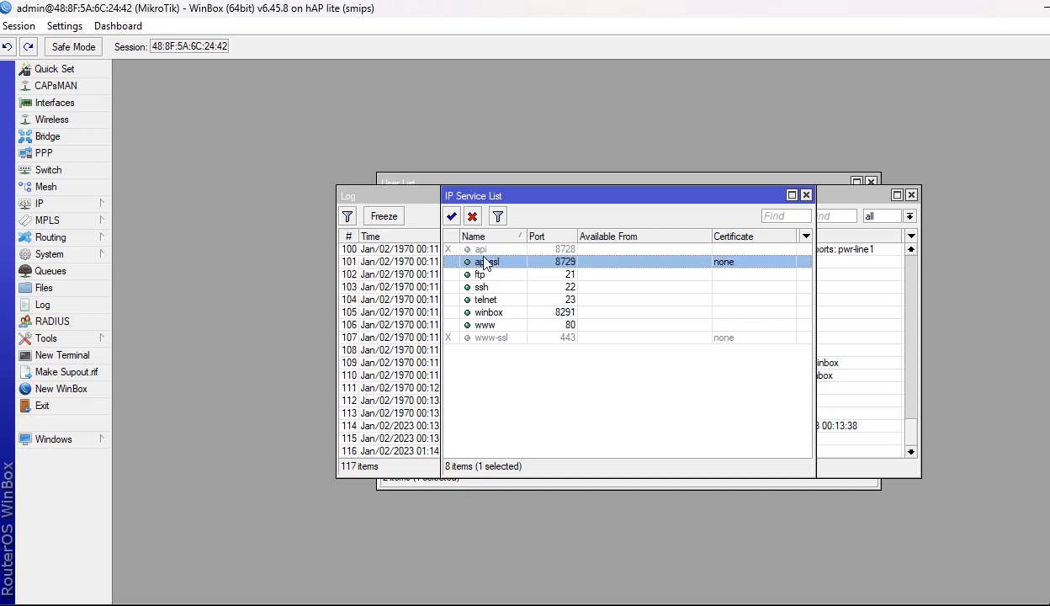
left_click(473, 216)
left_click(470, 275)
left_click(473, 219)
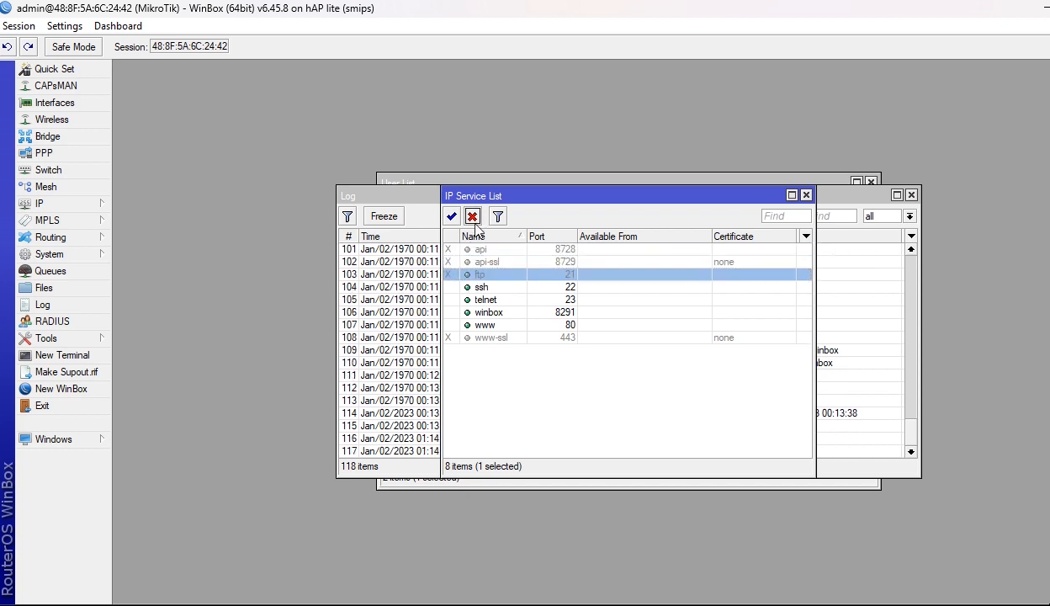
left_click(482, 287)
left_click(472, 217)
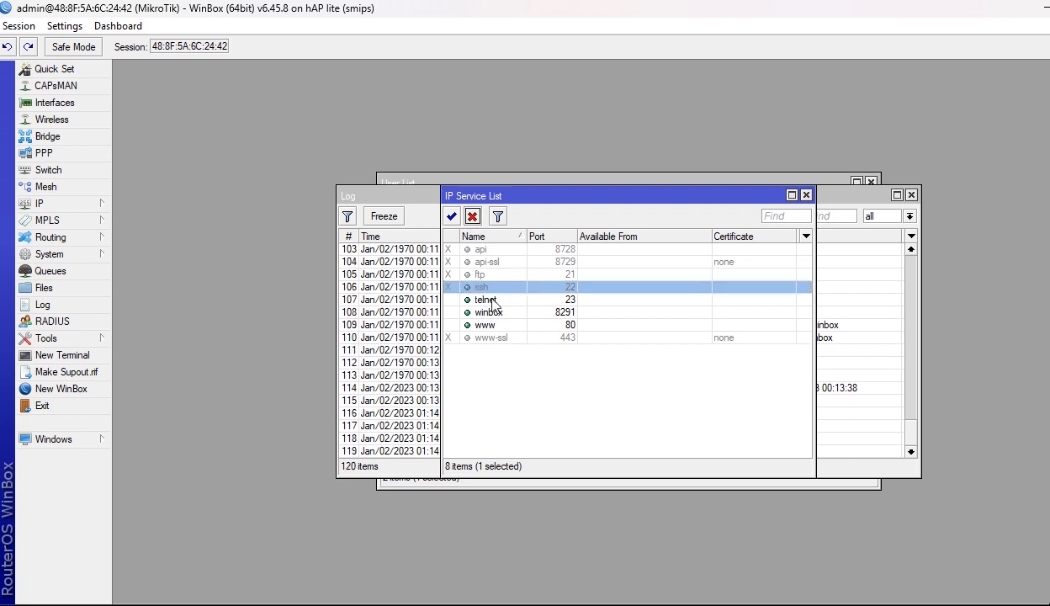
left_click(492, 301)
left_click(472, 217)
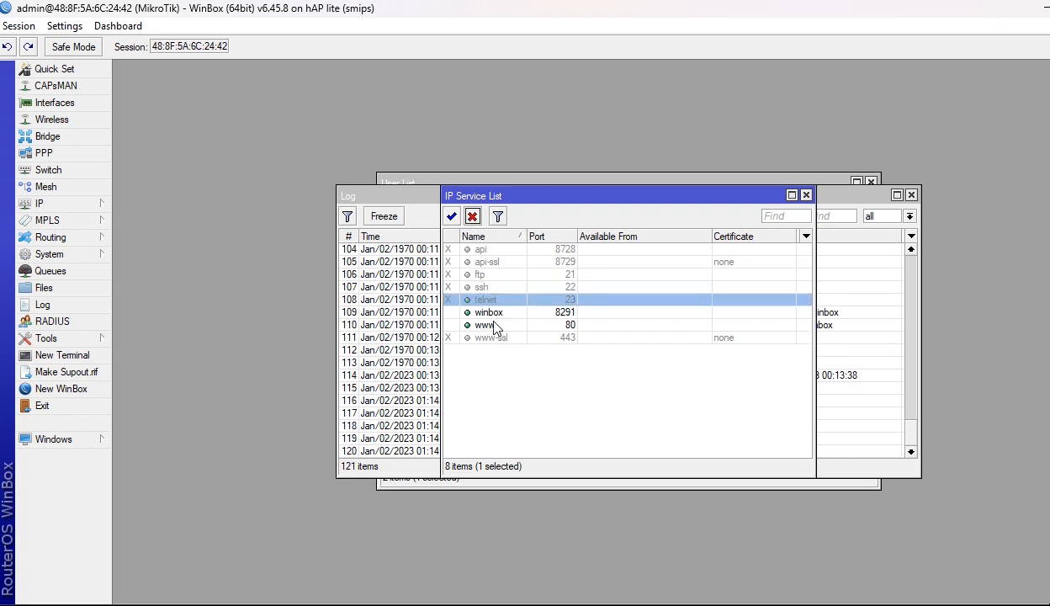
left_click(492, 326)
left_click(473, 217)
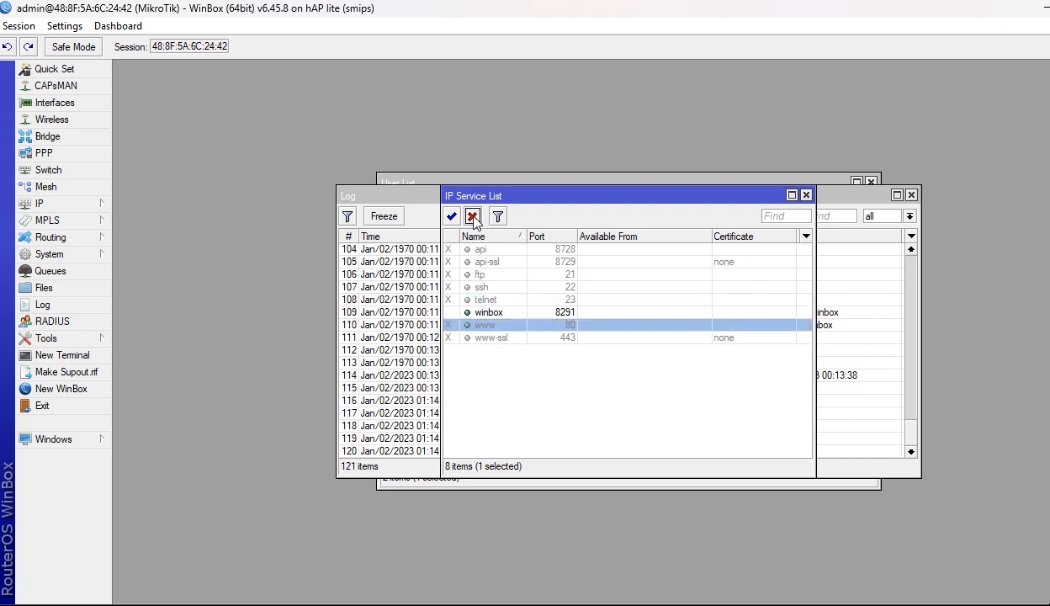
double_click(566, 316)
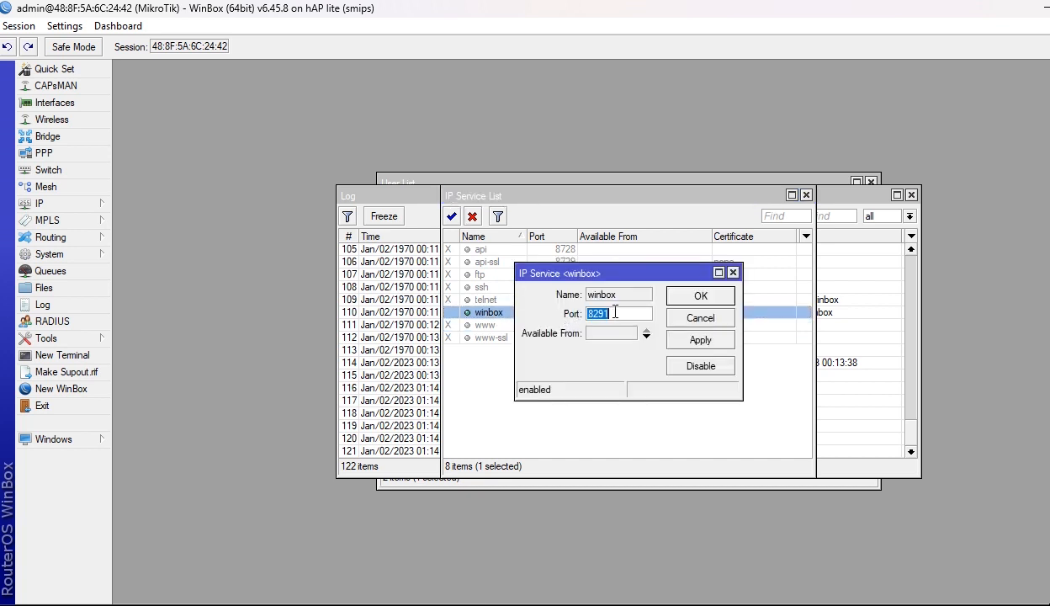
Replace the winbox port 8291 with 54738, apply it, and close the service list.
key("BackSpace")
type("54738")
left_click(699, 340)
left_click(699, 297)
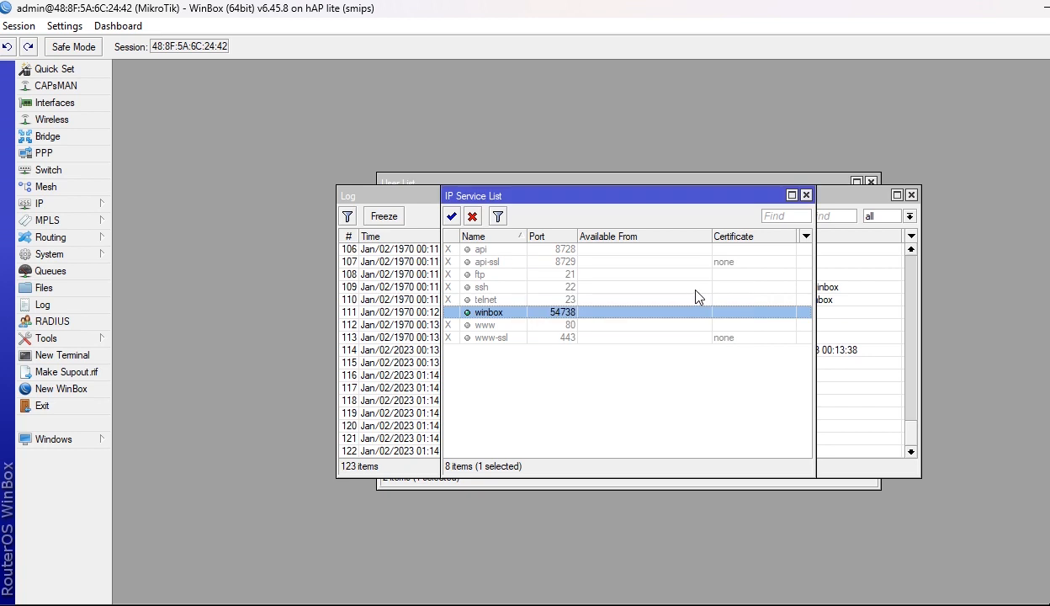
left_click(807, 195)
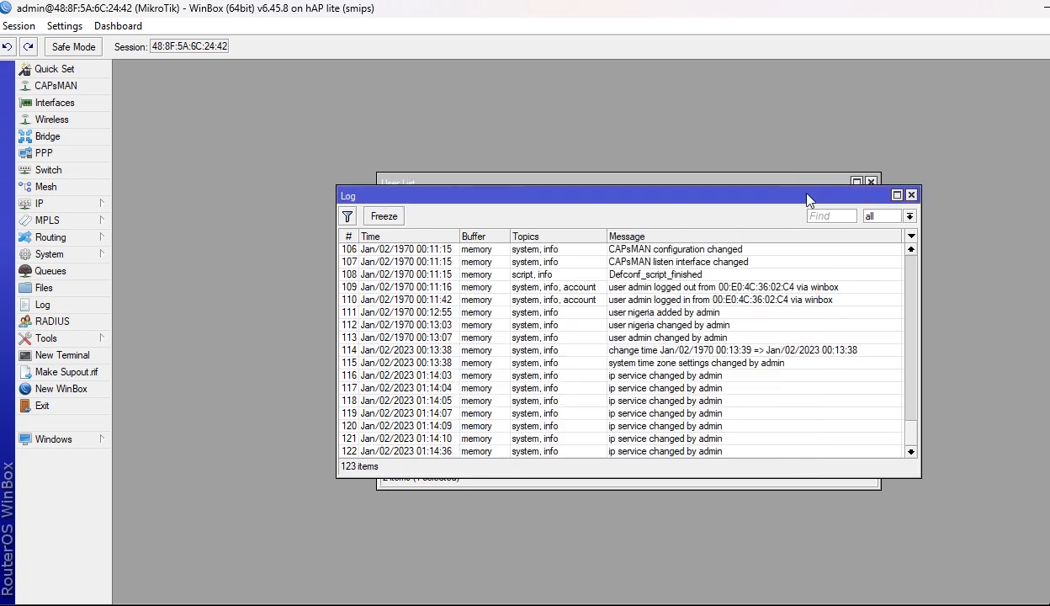
Close the Log and User List windows to clear the router workspace.
left_click(910, 195)
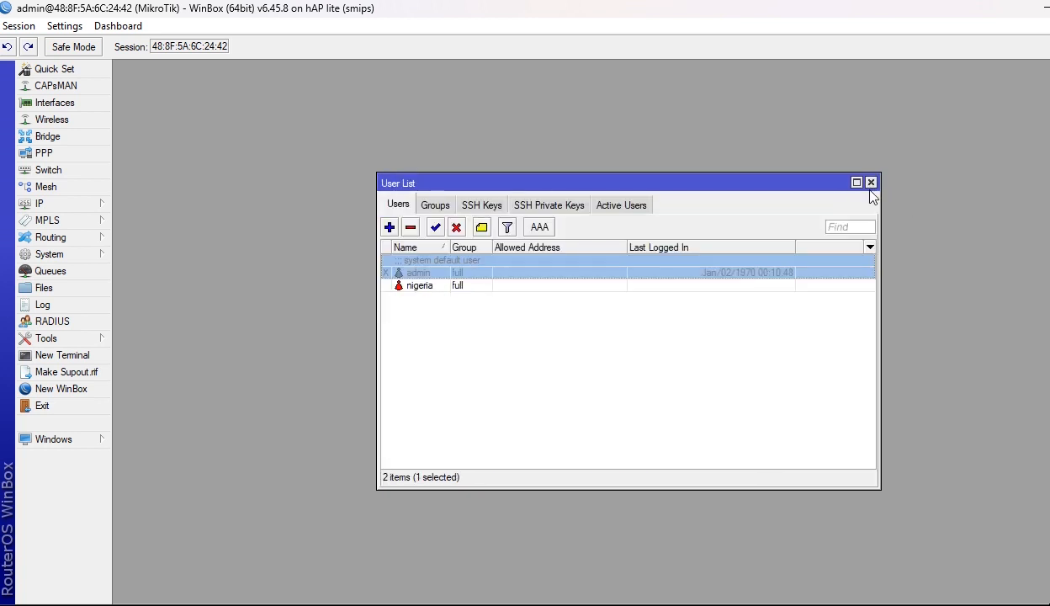
left_click(871, 183)
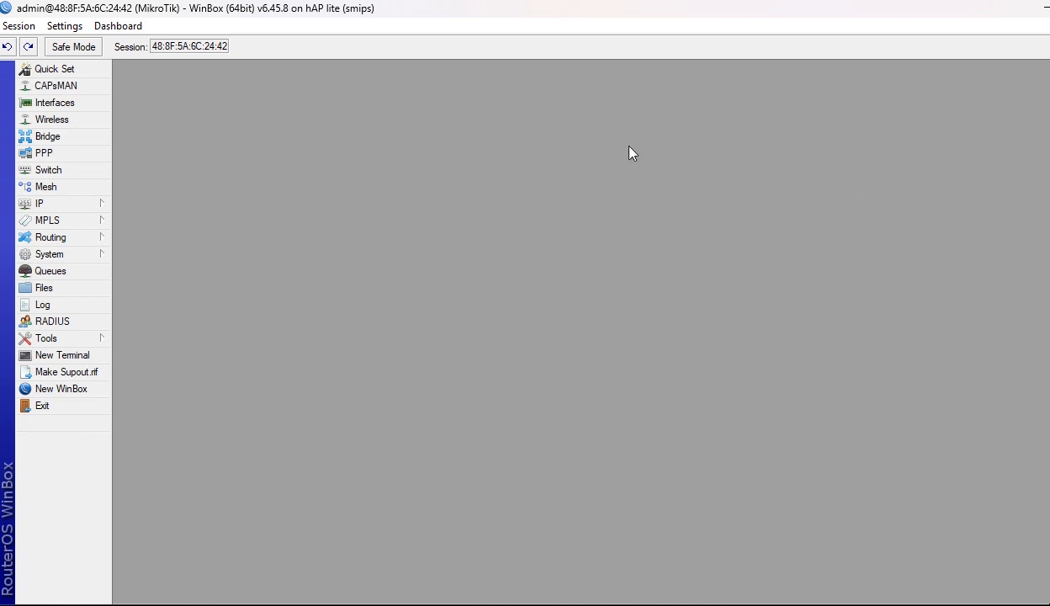
left_click(50, 254)
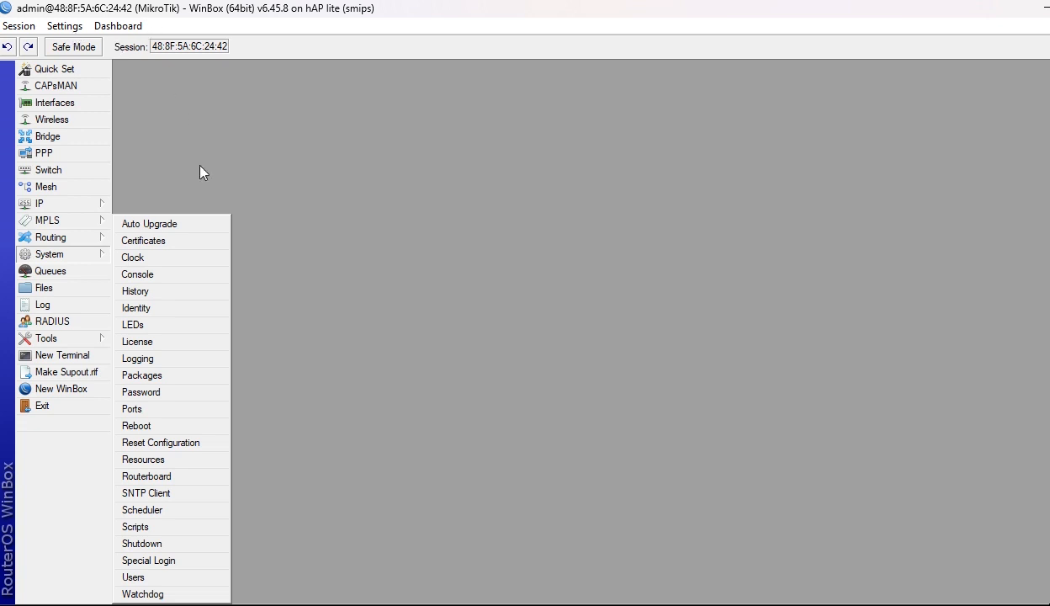
Change the System Identity from MikroTik to 'PoP@Abuja', apply it and close the window.
left_click(141, 311)
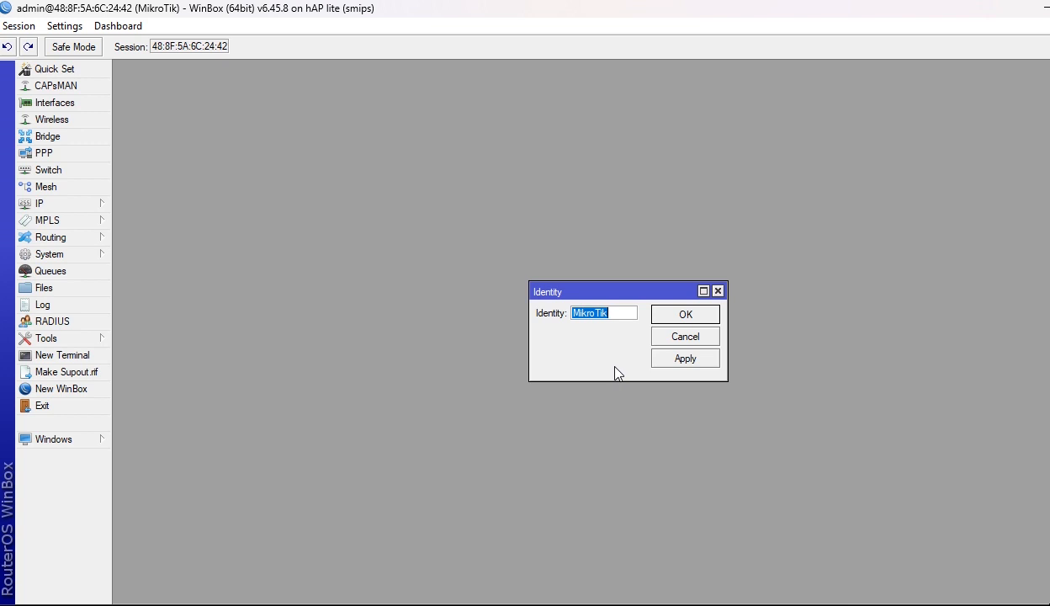
type("PoP@Abuja")
left_click(678, 360)
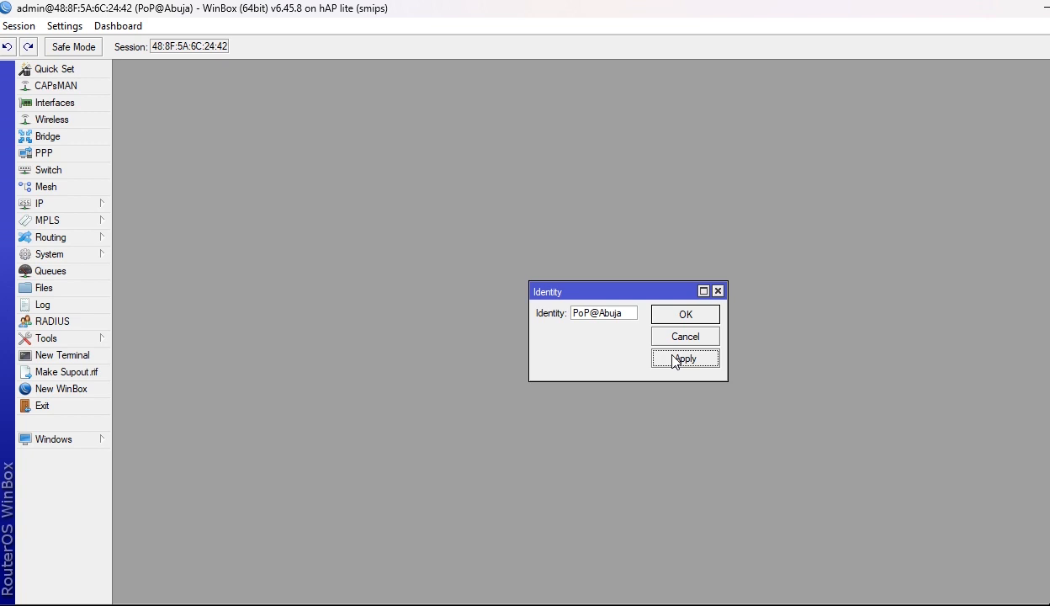
left_click(689, 314)
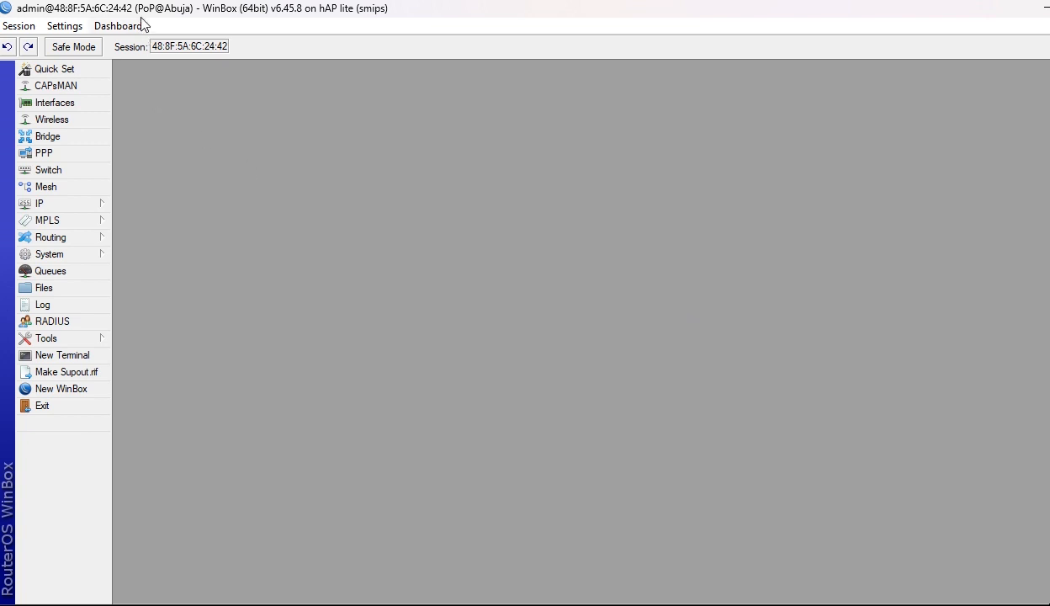